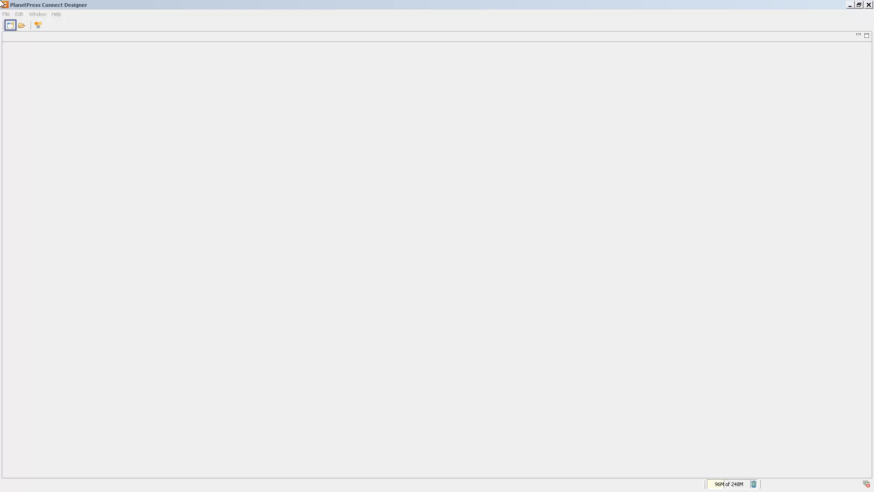
Step: Create a new data mapping configuration with the From CSV File wizard, using Promo-1000.csv as the data file
{"action": "left_click", "coordinate": [11, 25]}
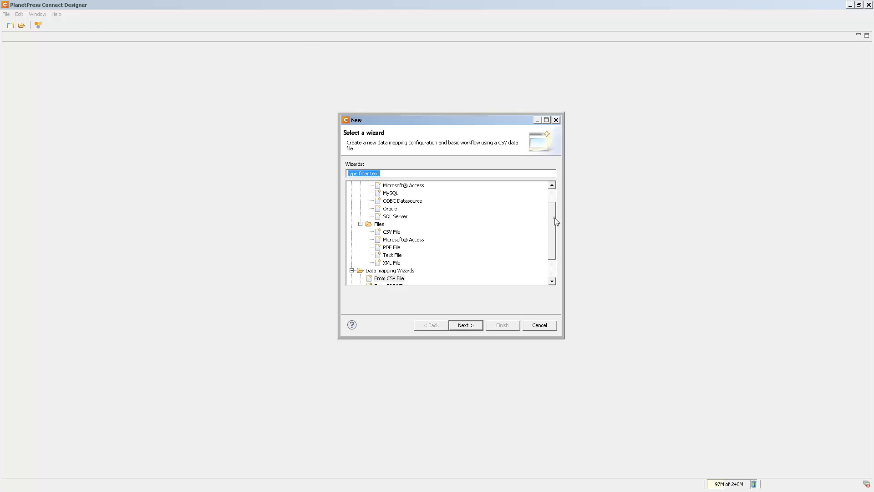
{"action": "scroll", "coordinate": [554, 218], "scroll_direction": "down", "scroll_amount": 2}
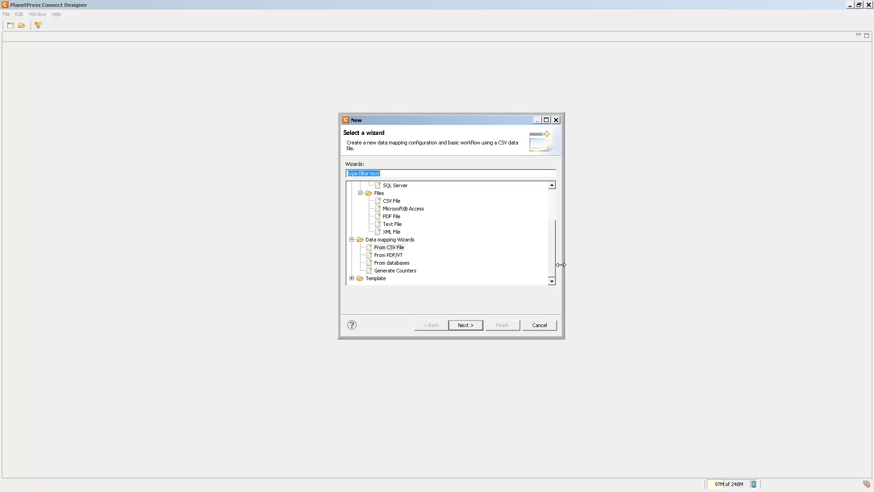
{"action": "key", "text": "Tab"}
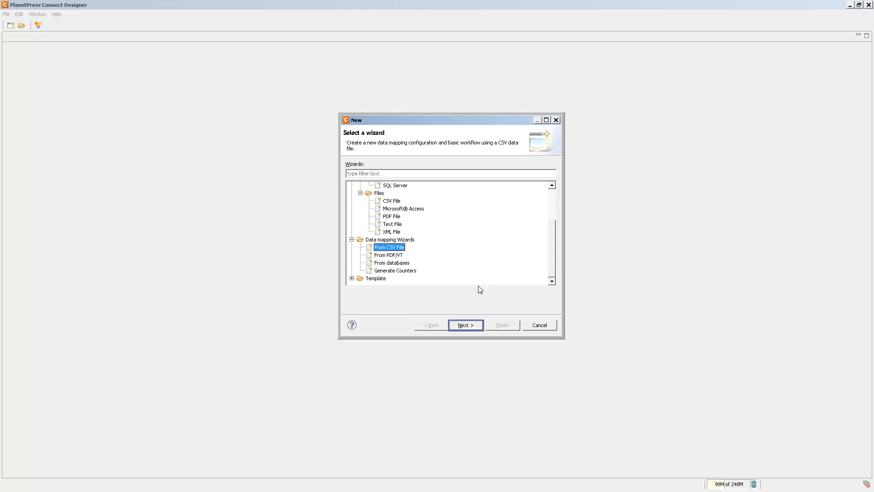
{"action": "left_click", "coordinate": [465, 326]}
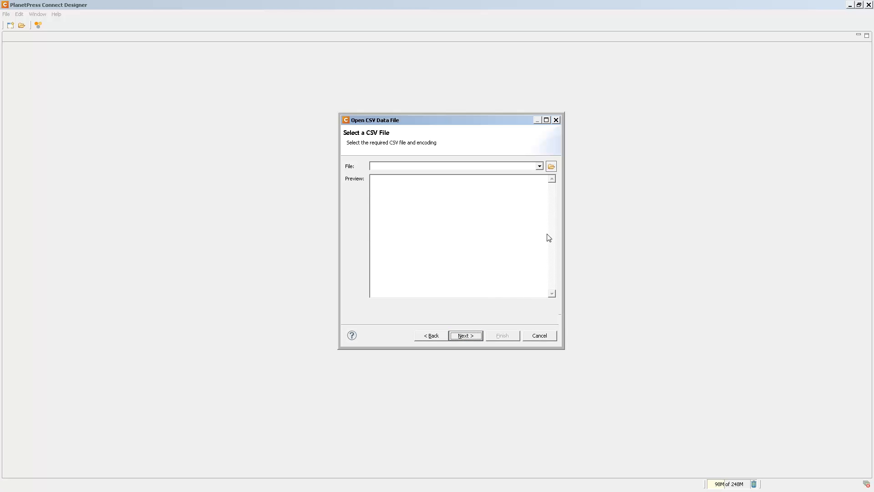
{"action": "left_click", "coordinate": [552, 166]}
{"action": "double_click", "coordinate": [546, 205]}
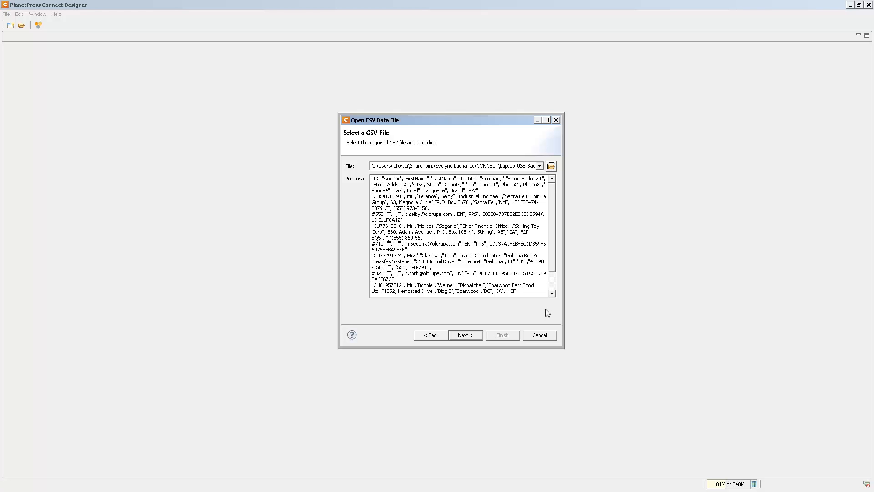
{"action": "left_click", "coordinate": [476, 335]}
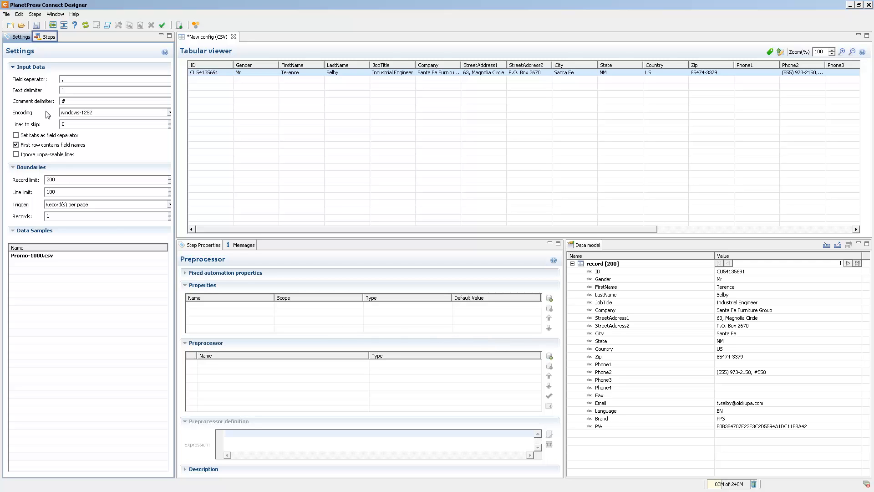
Step: Remove the Phone4 field from the Extract All step and close the CSV configuration
{"action": "left_click", "coordinate": [47, 37]}
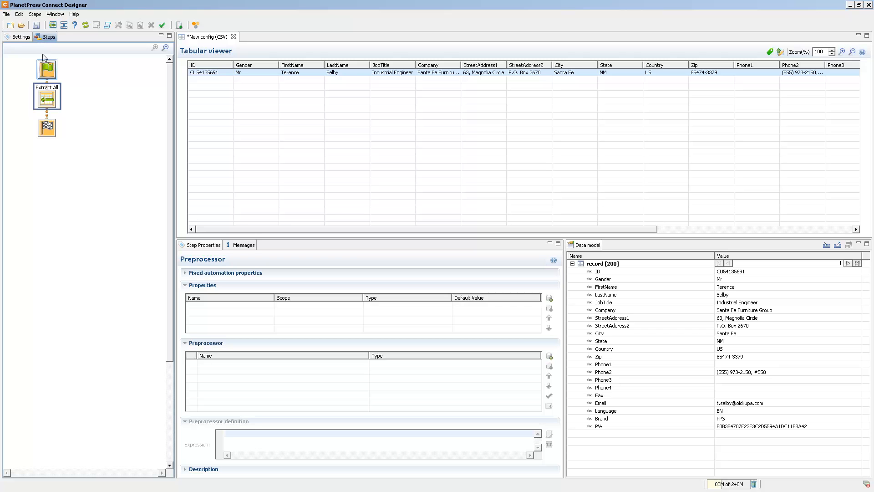
{"action": "left_click", "coordinate": [44, 100]}
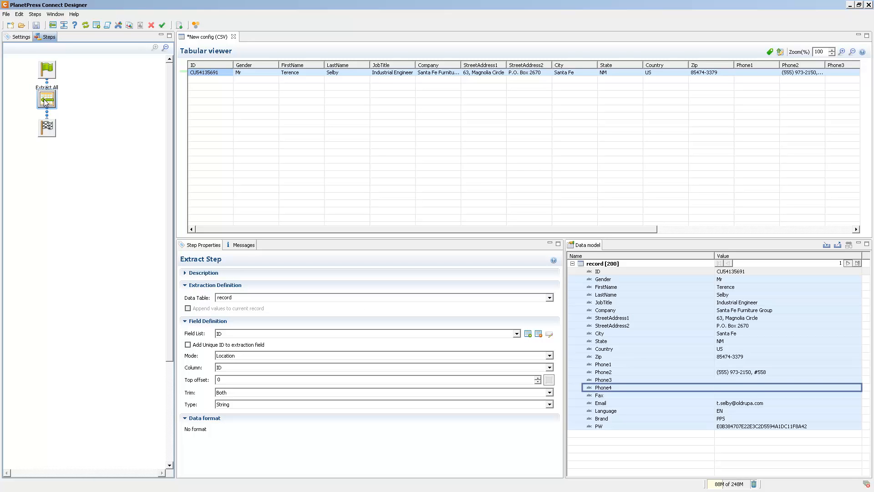
{"action": "left_click", "coordinate": [604, 388]}
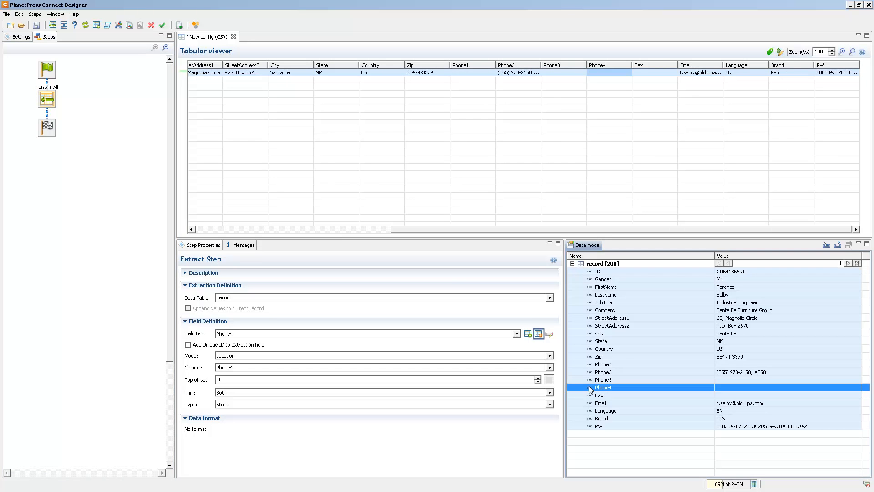
{"action": "left_click", "coordinate": [539, 335]}
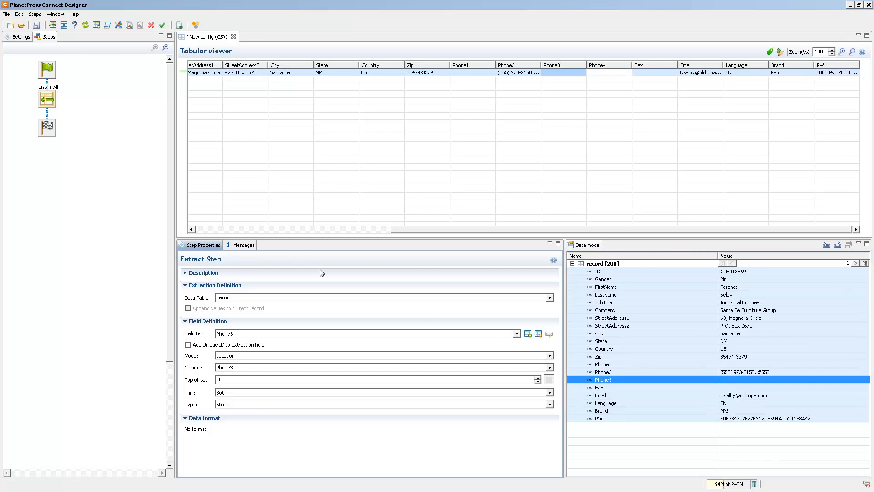
{"action": "left_click", "coordinate": [234, 36]}
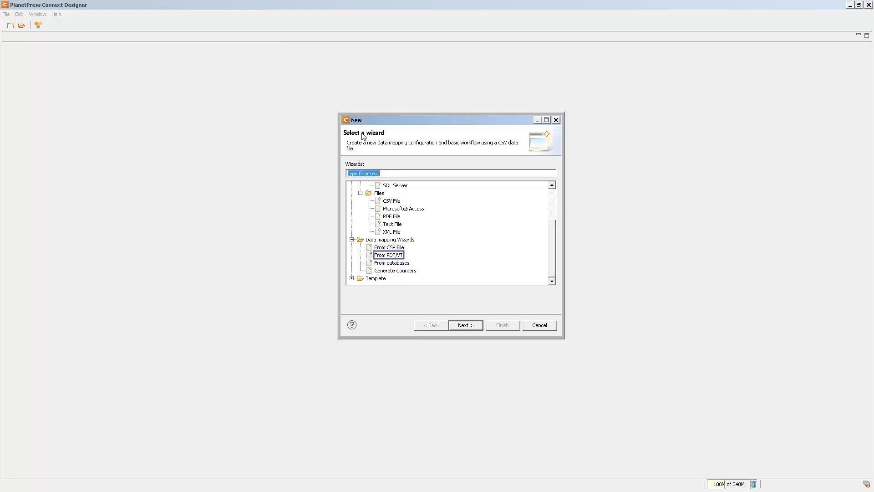
Step: Start the From PDF/VT data mapping wizard and load starter_pdfvt1.pdf as its data file
{"action": "left_click", "coordinate": [379, 258]}
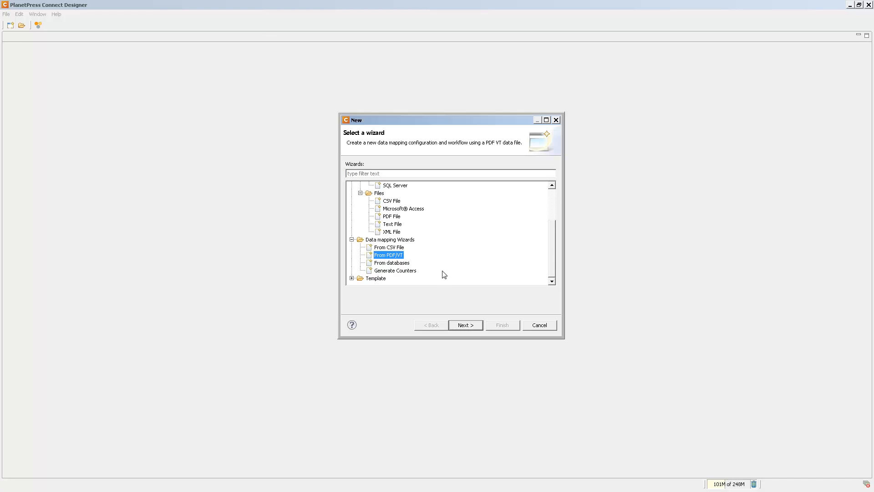
{"action": "left_click", "coordinate": [466, 325]}
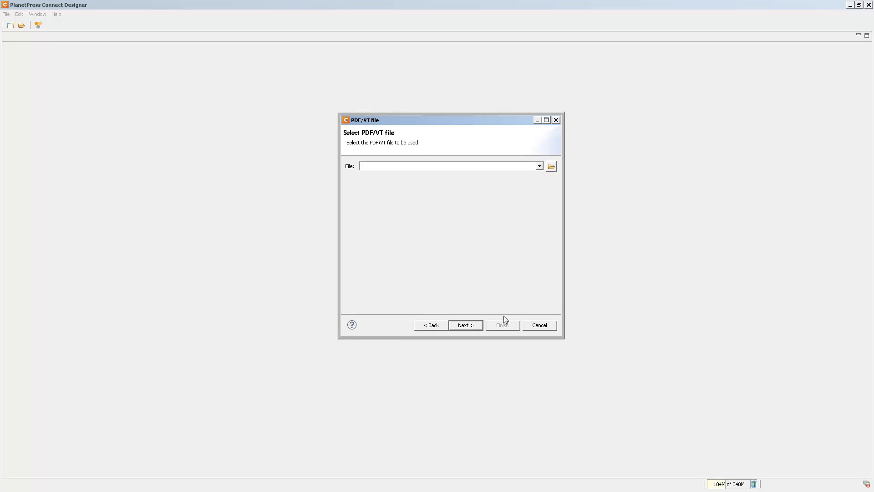
{"action": "left_click", "coordinate": [555, 171]}
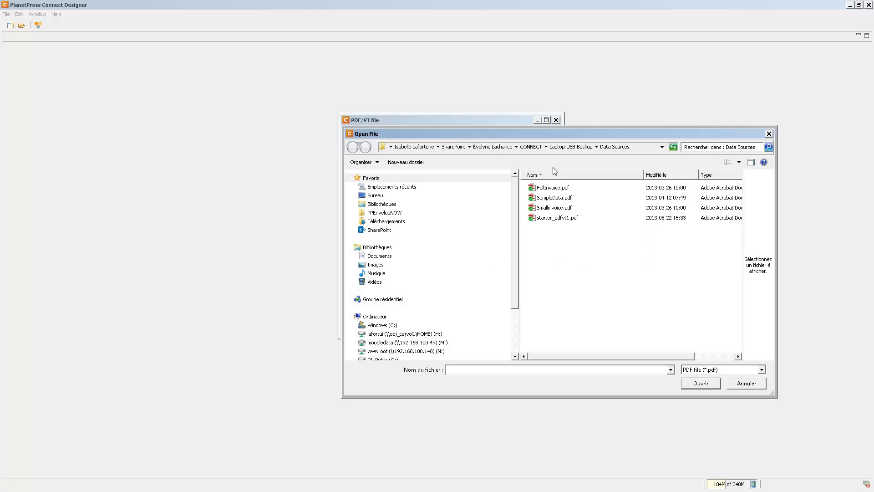
{"action": "left_click", "coordinate": [549, 218]}
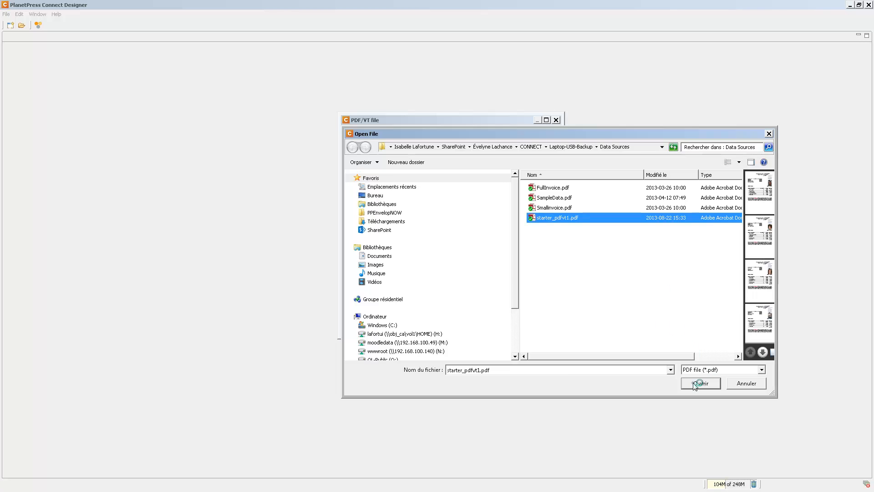
{"action": "left_click", "coordinate": [696, 382]}
{"action": "left_click", "coordinate": [474, 325]}
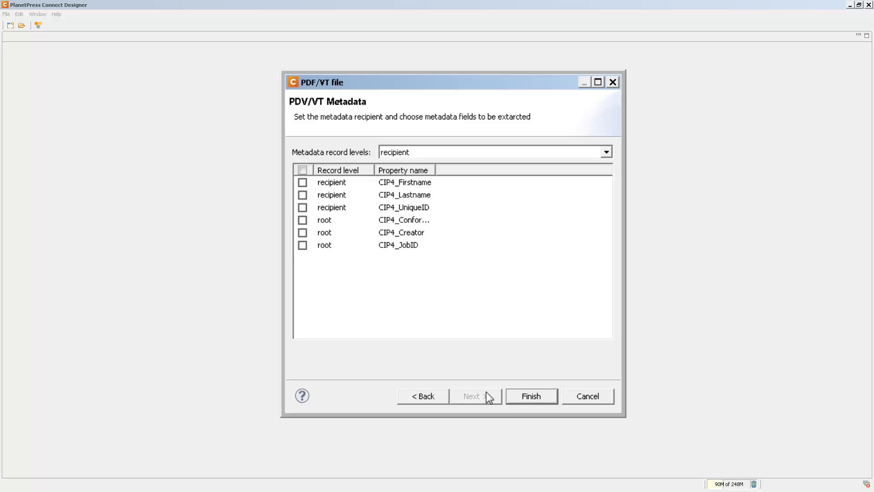
Step: Extract the recipient metadata fields CIP4_Firstname, CIP4_Lastname and CIP4_UniqueID and finish the PDF/VT configuration
{"action": "left_click", "coordinate": [302, 182]}
{"action": "left_click", "coordinate": [303, 195]}
{"action": "left_click", "coordinate": [302, 207]}
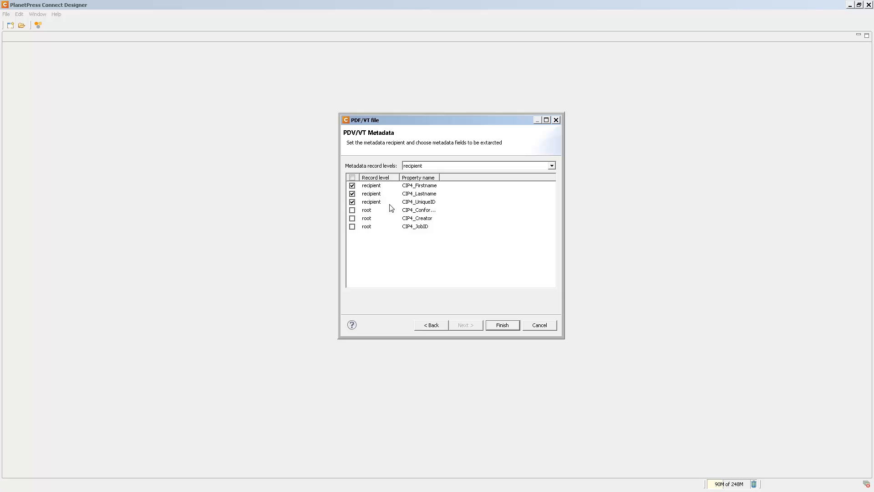
{"action": "left_click", "coordinate": [503, 326]}
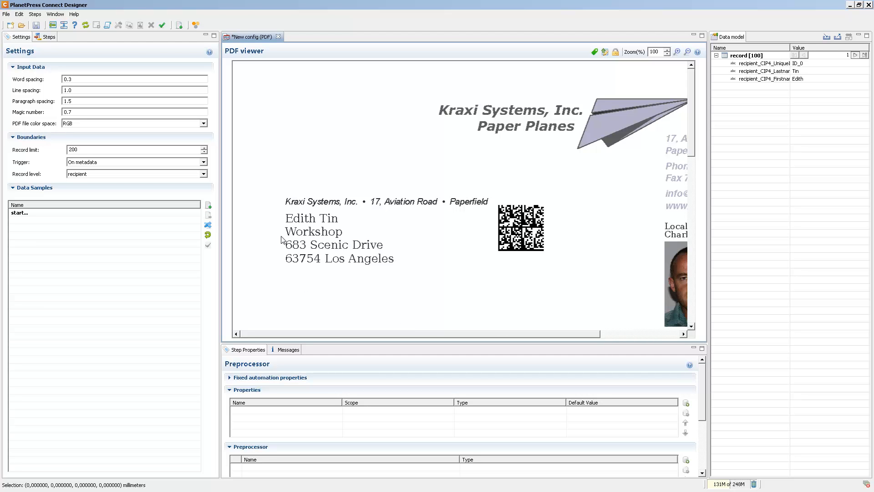
{"action": "left_click_drag", "start_coordinate": [281, 238], "coordinate": [421, 253]}
{"action": "left_click_drag", "start_coordinate": [677, 106], "coordinate": [748, 62]}
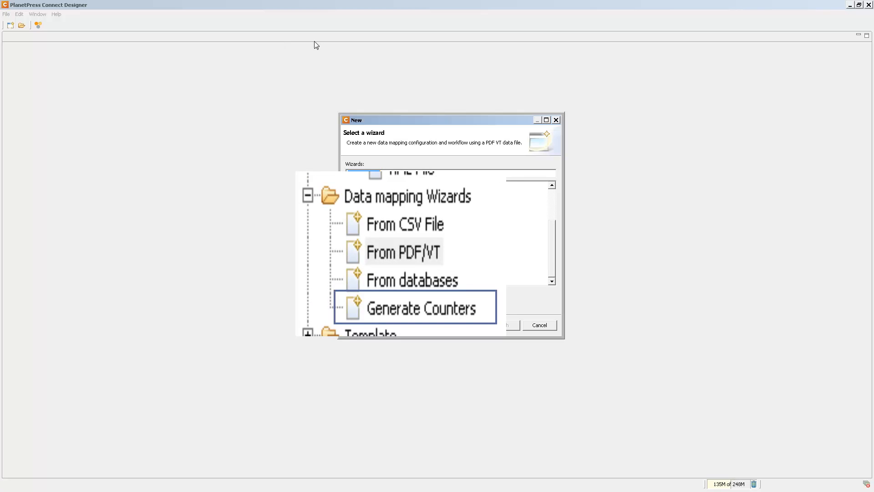
Step: Create a data mapping configuration with the Generate Counters wizard, using a width of 5 and the prefix #, and close it
{"action": "left_click", "coordinate": [432, 272]}
{"action": "left_click", "coordinate": [473, 325]}
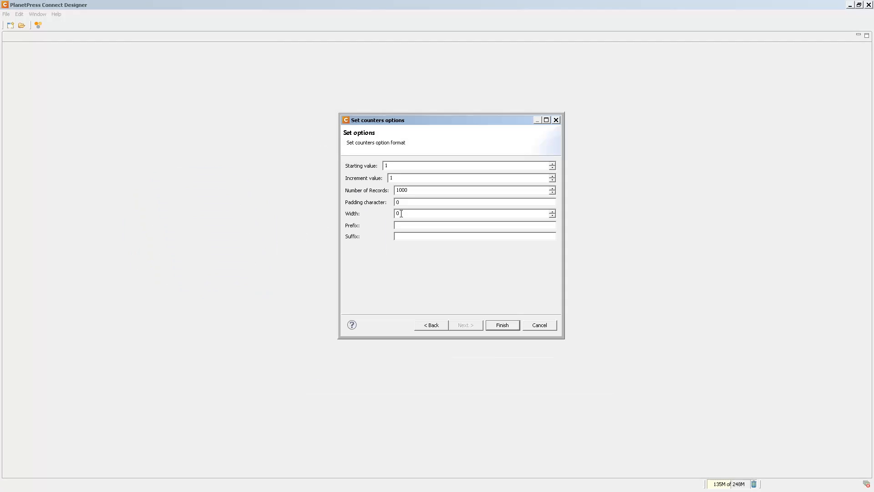
{"action": "left_click_drag", "start_coordinate": [401, 213], "coordinate": [384, 216]}
{"action": "type", "text": "#"}
{"action": "left_click", "coordinate": [501, 325]}
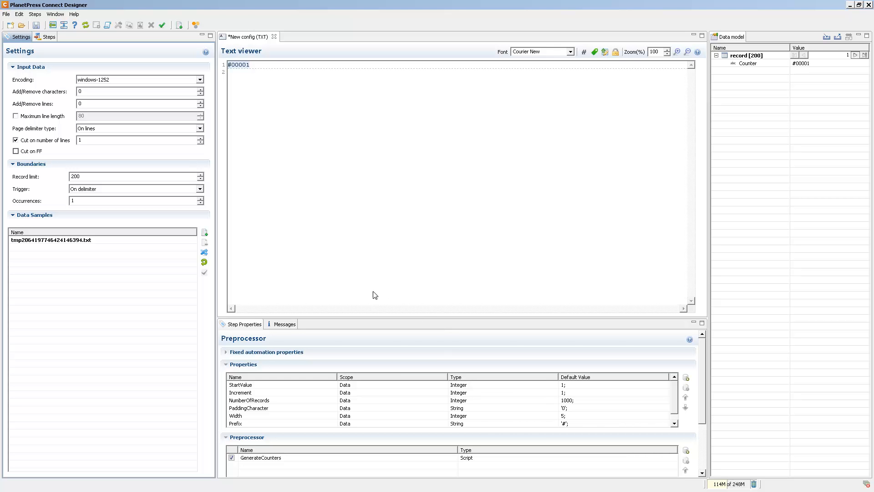
{"action": "left_click", "coordinate": [276, 41]}
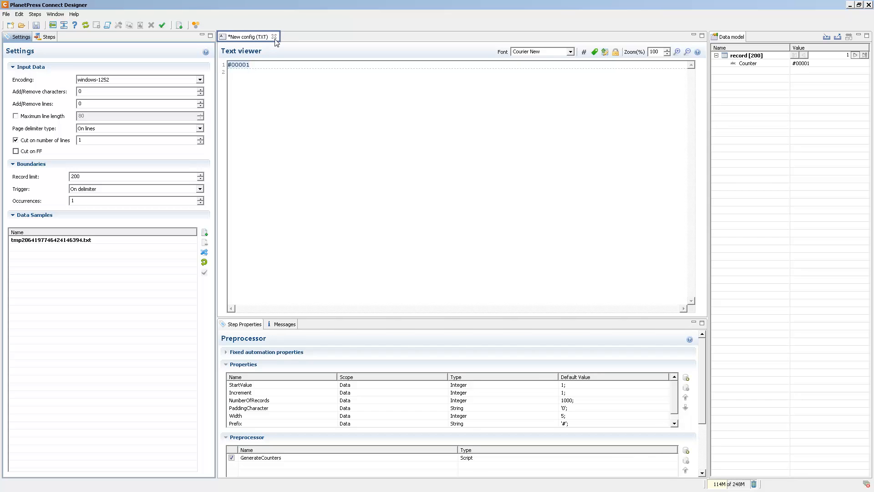